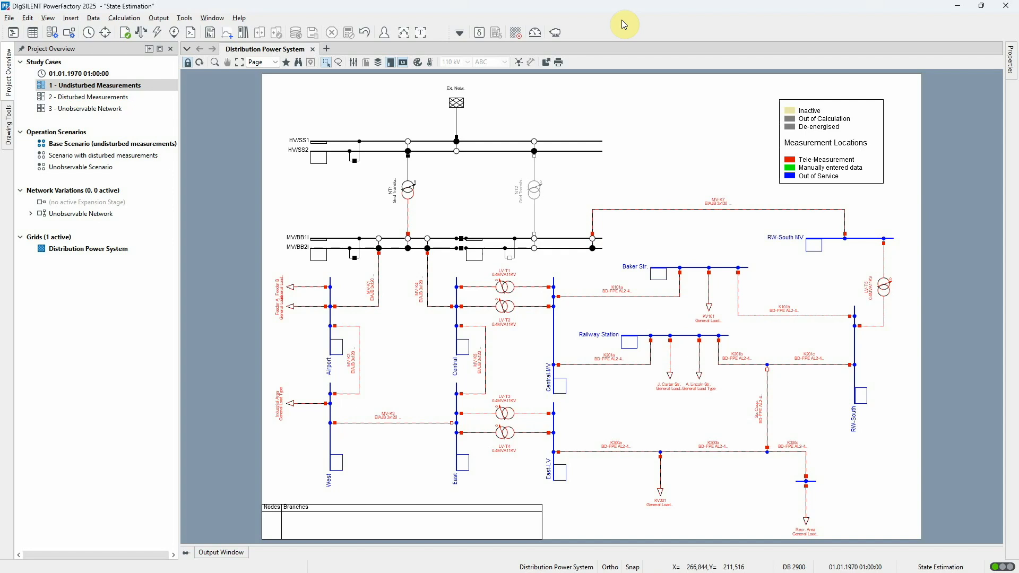
# Inspect the State Estimation settings of the general loads and the 2-winding transformers in the Network Model Manager.
pyautogui.click(31, 33)
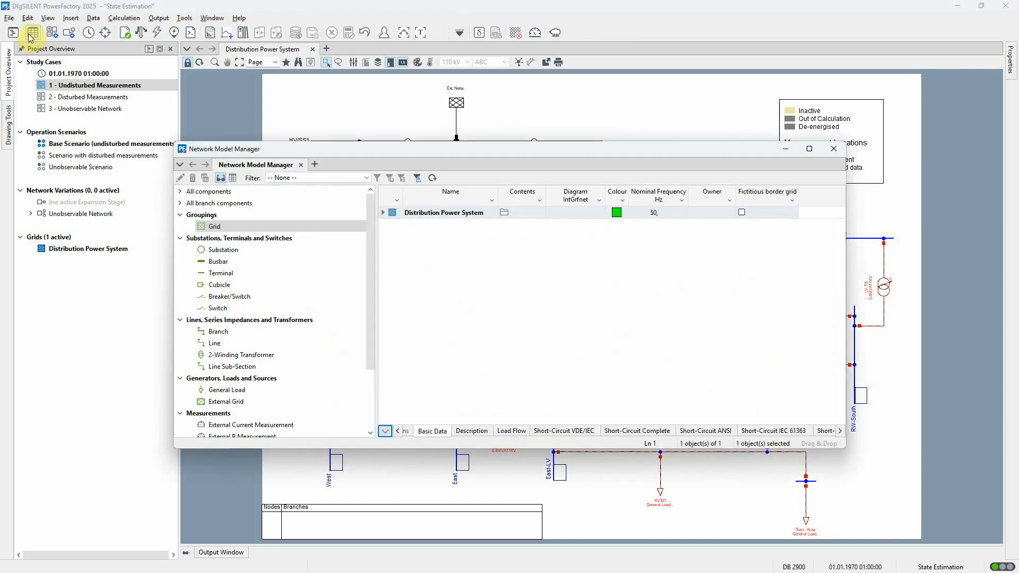
pyautogui.click(278, 386)
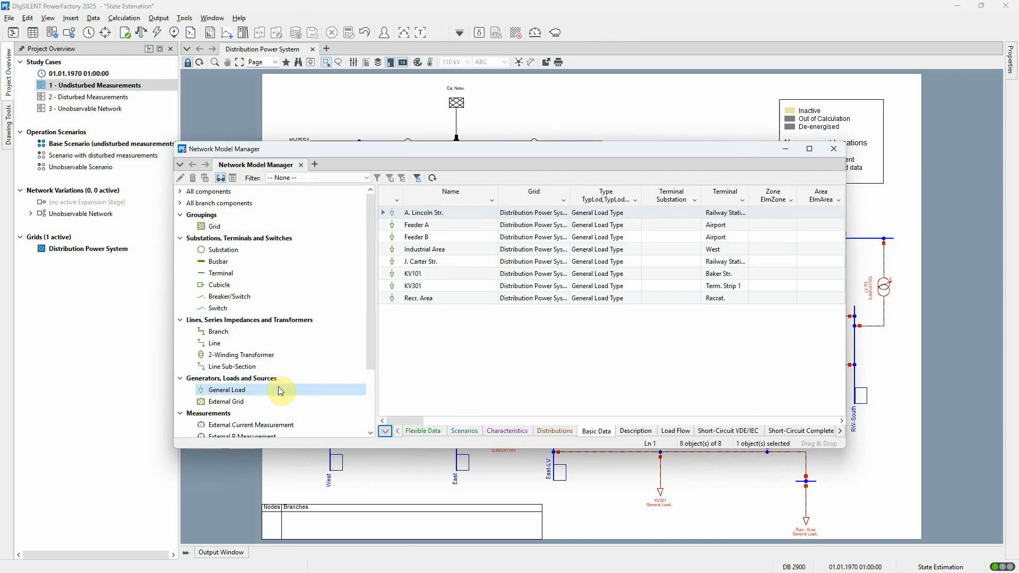
pyautogui.click(385, 431)
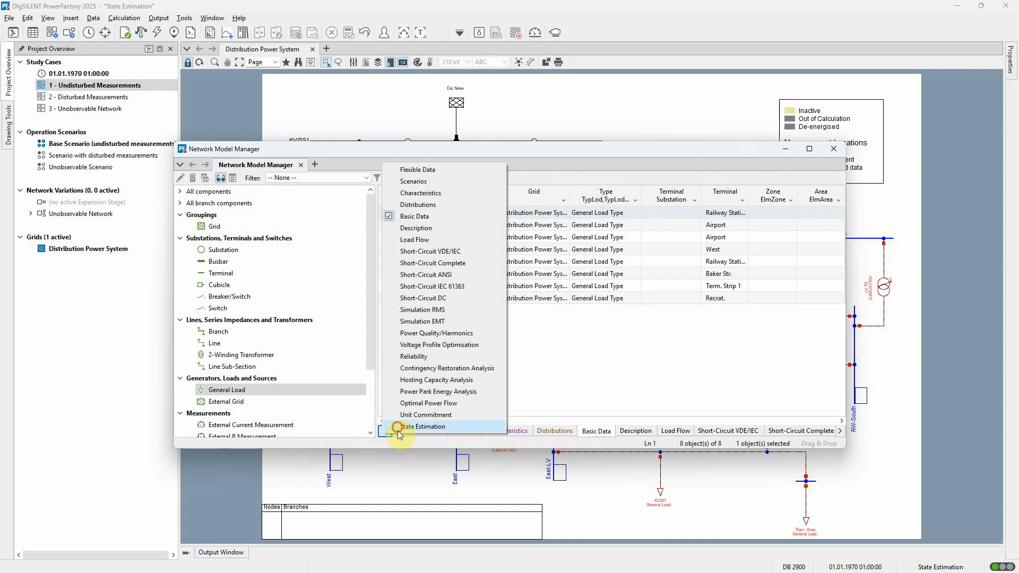
pyautogui.click(401, 426)
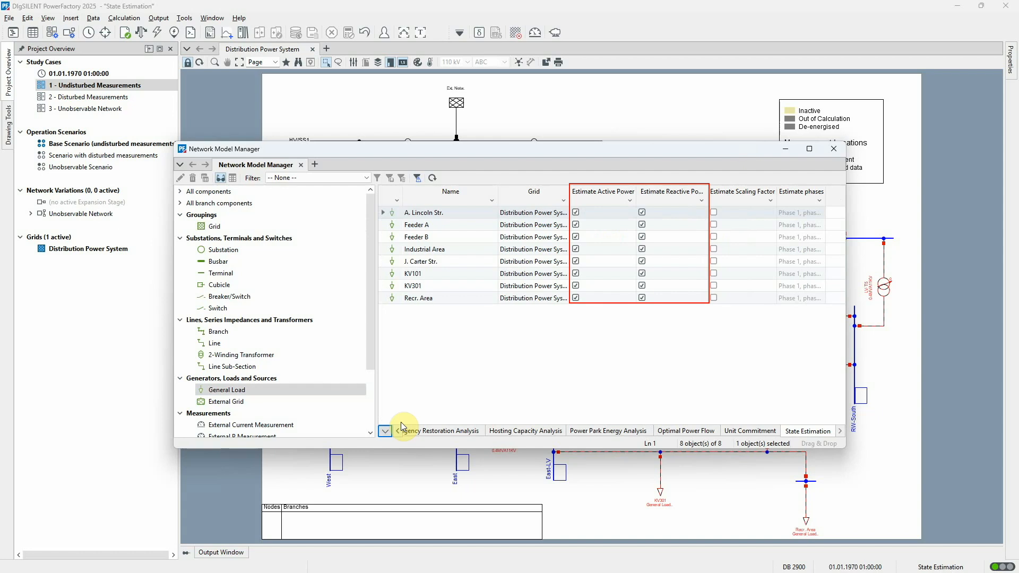
pyautogui.click(283, 353)
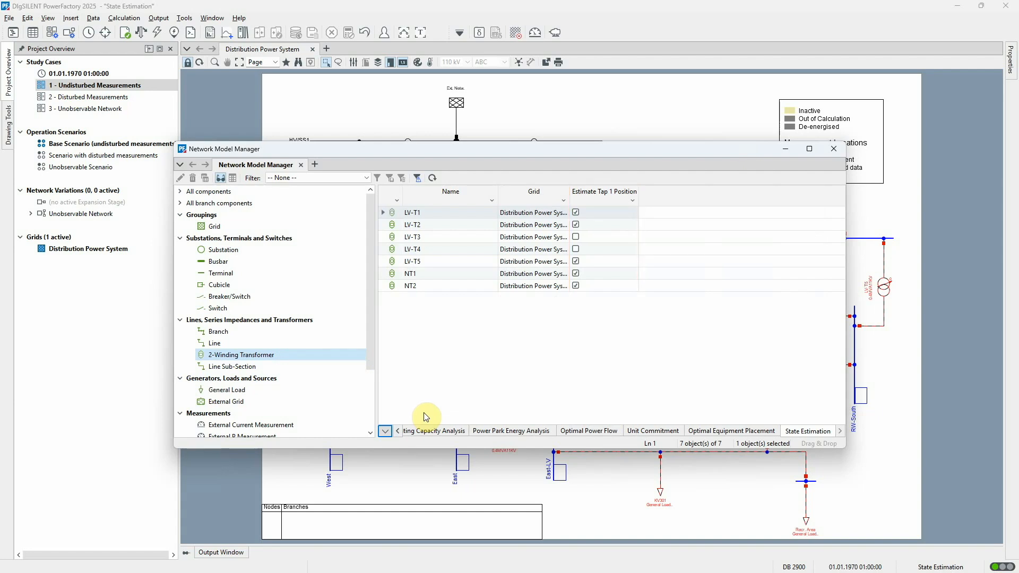
# Review the external current, P and Q measurement devices in the Network Model Manager, and close it.
pyautogui.moveTo(372, 362); pyautogui.dragTo(373, 412)
pyautogui.click(281, 345)
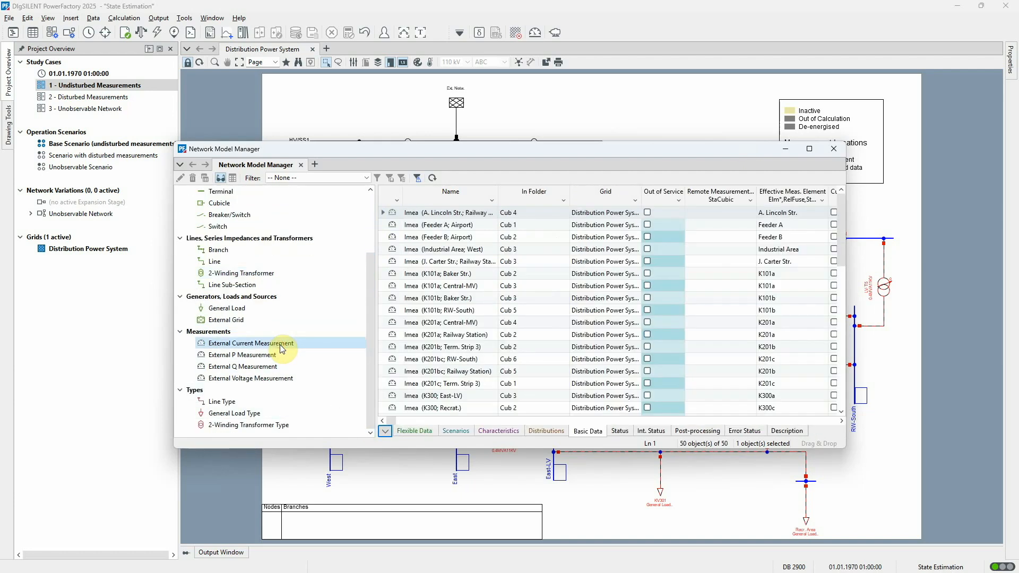
pyautogui.click(281, 355)
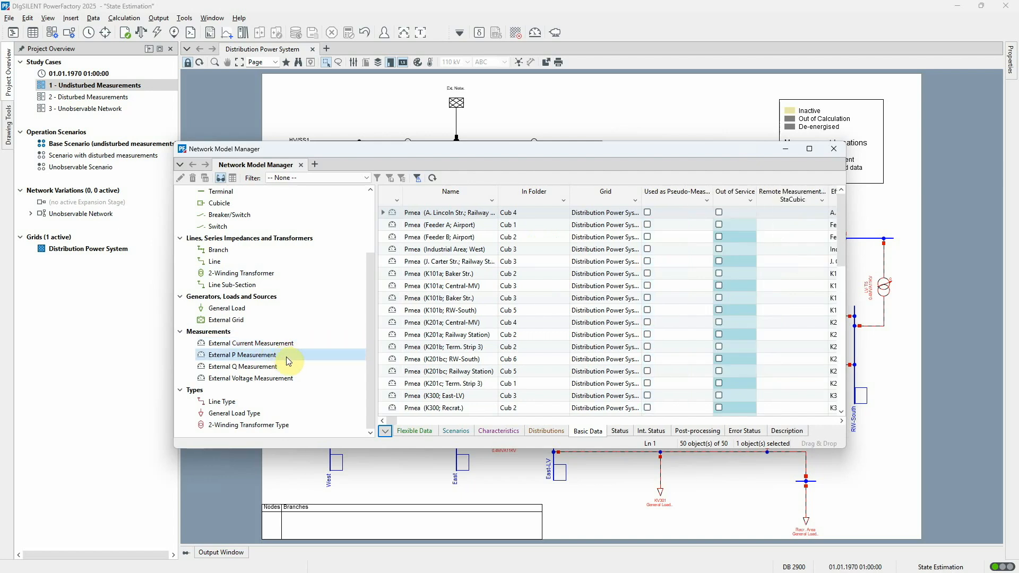
pyautogui.click(285, 364)
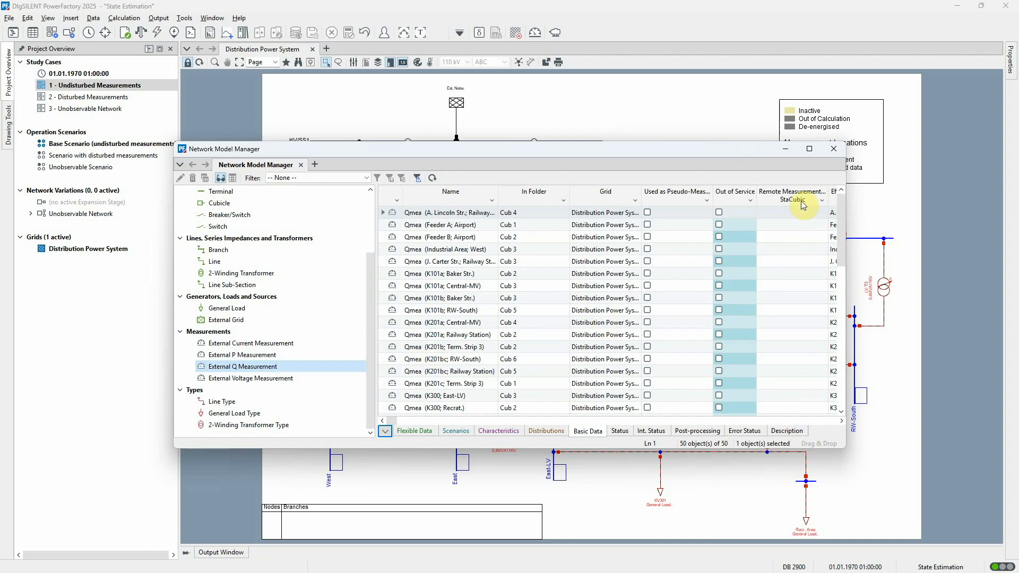
pyautogui.click(835, 152)
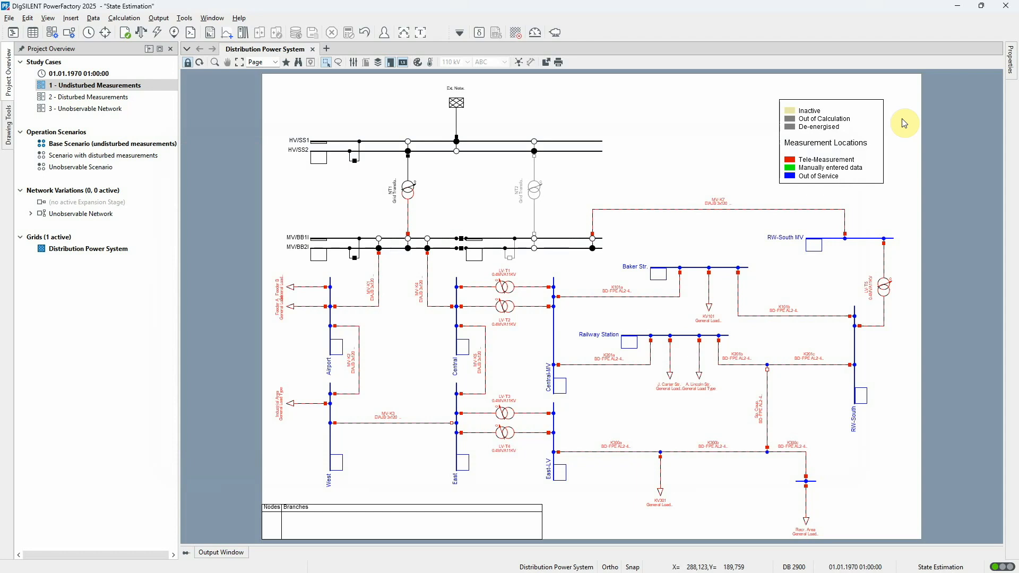
# Examine the State Estimation command's basic options, plausibility check, observability check and bad data detection settings without executing it.
pyautogui.click(535, 33)
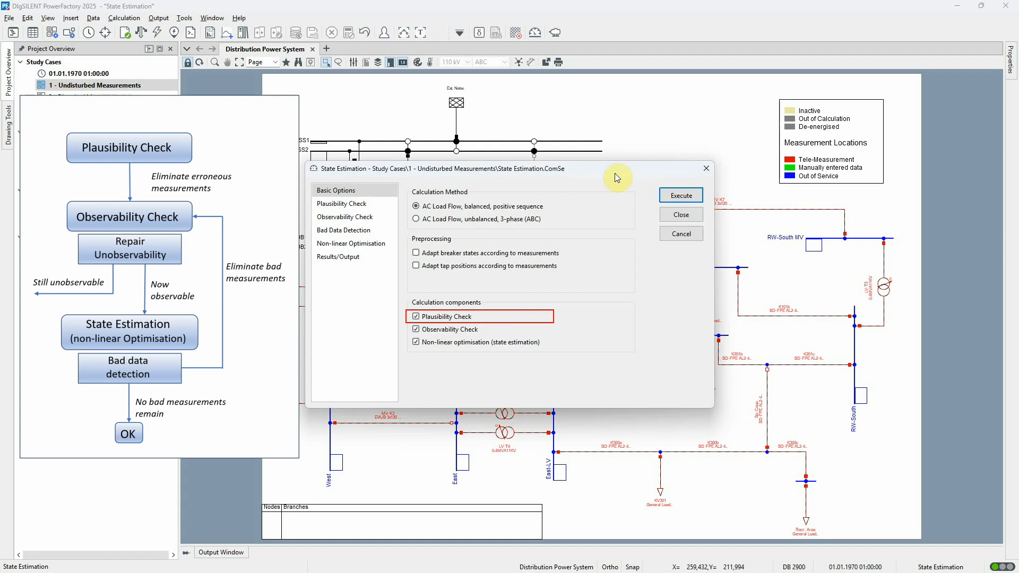
pyautogui.click(387, 204)
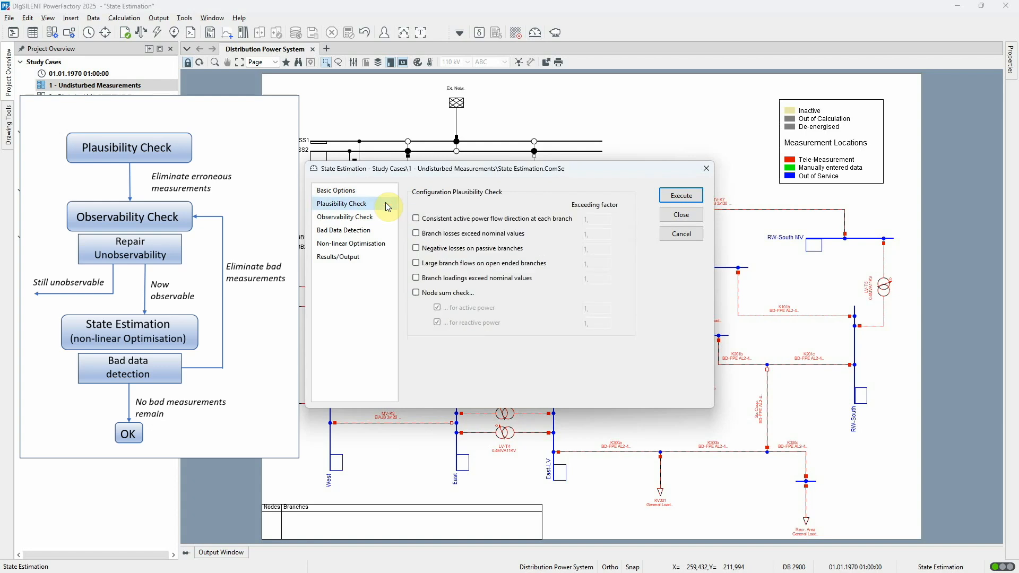
pyautogui.click(390, 192)
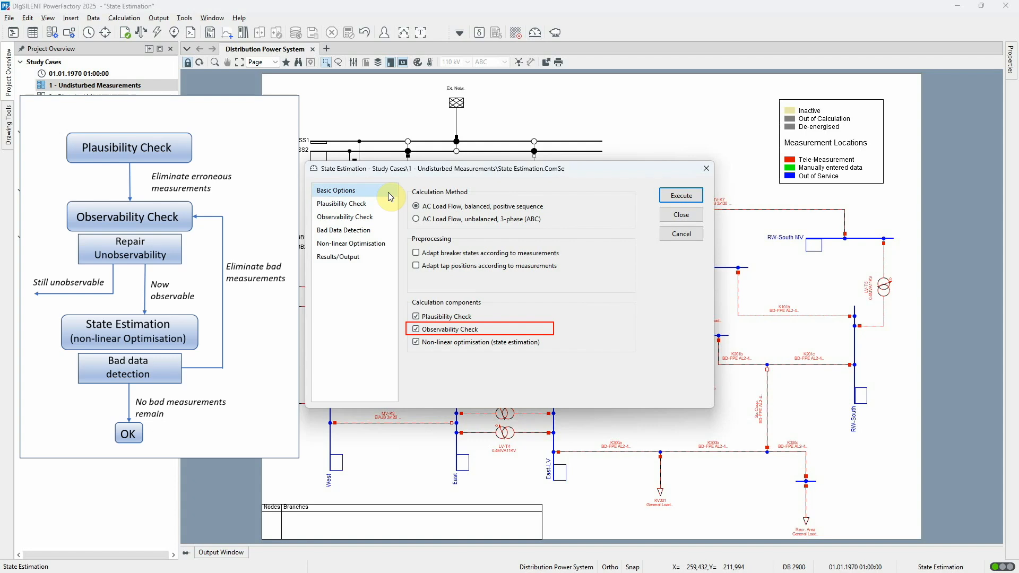
pyautogui.click(395, 217)
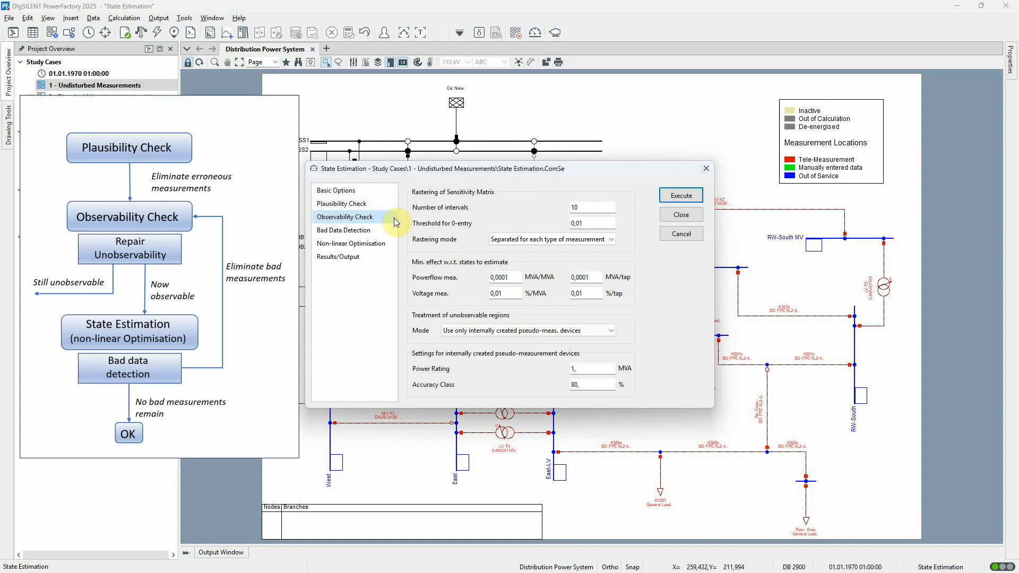
pyautogui.click(389, 193)
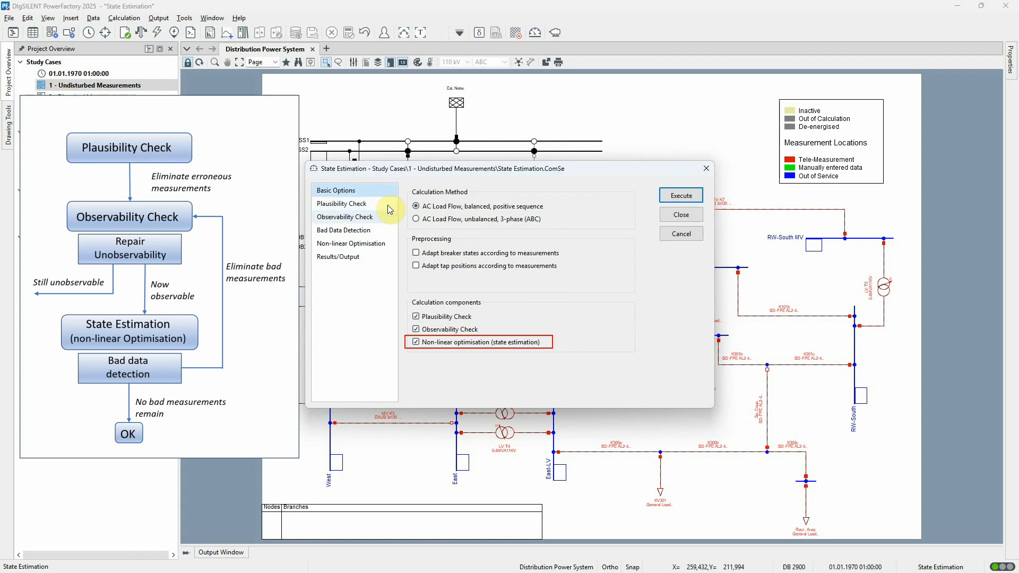
pyautogui.click(390, 229)
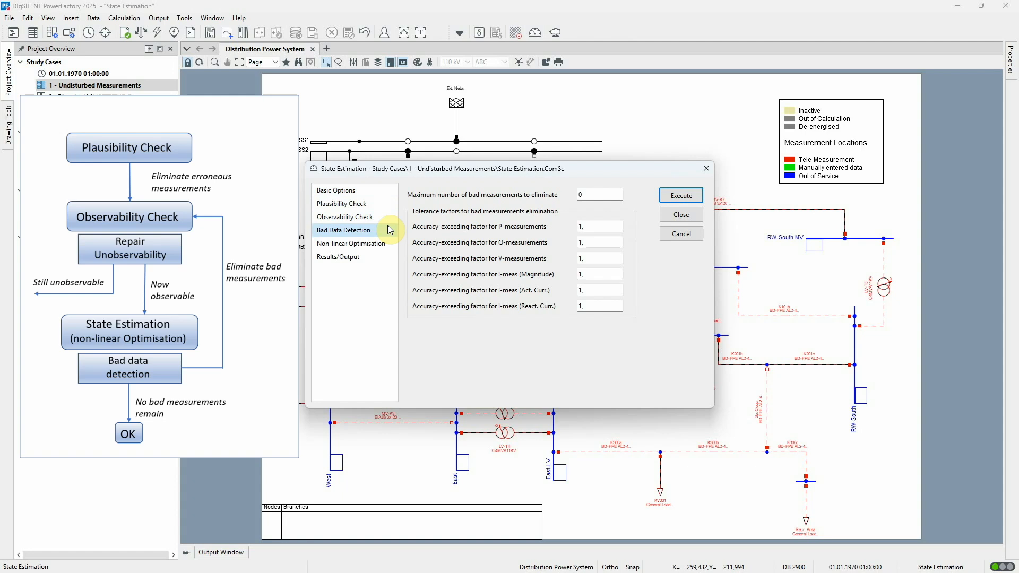
pyautogui.click(384, 193)
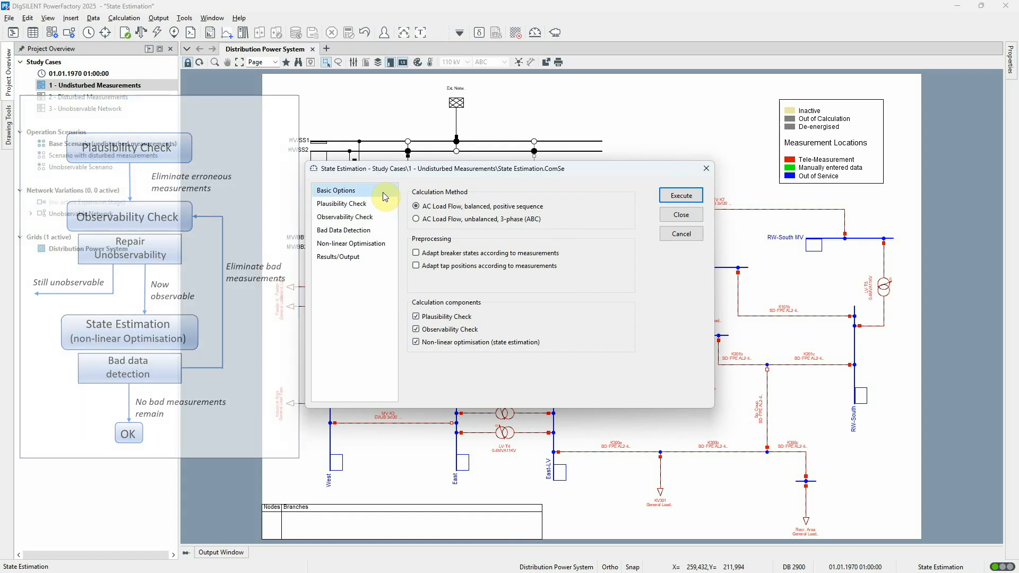
pyautogui.click(677, 233)
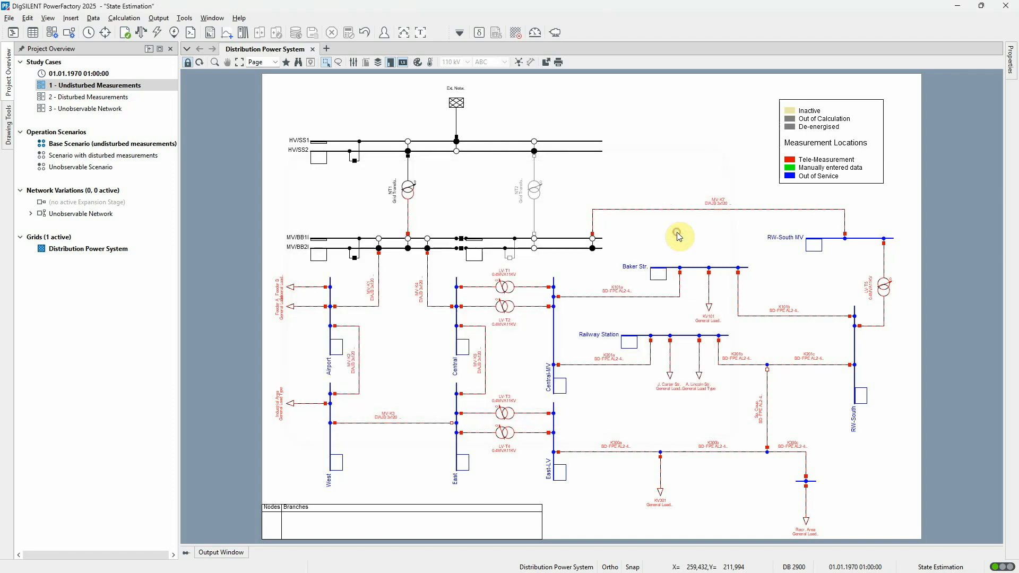
# Execute a balanced AC load flow and the balanced state estimation for the undisturbed measurements study case.
pyautogui.click(141, 32)
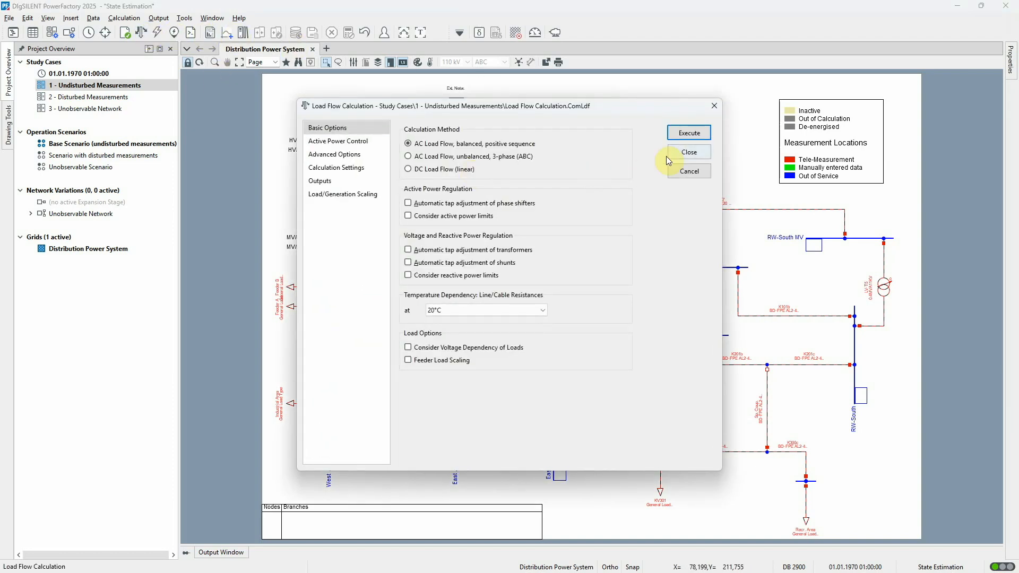
pyautogui.click(696, 133)
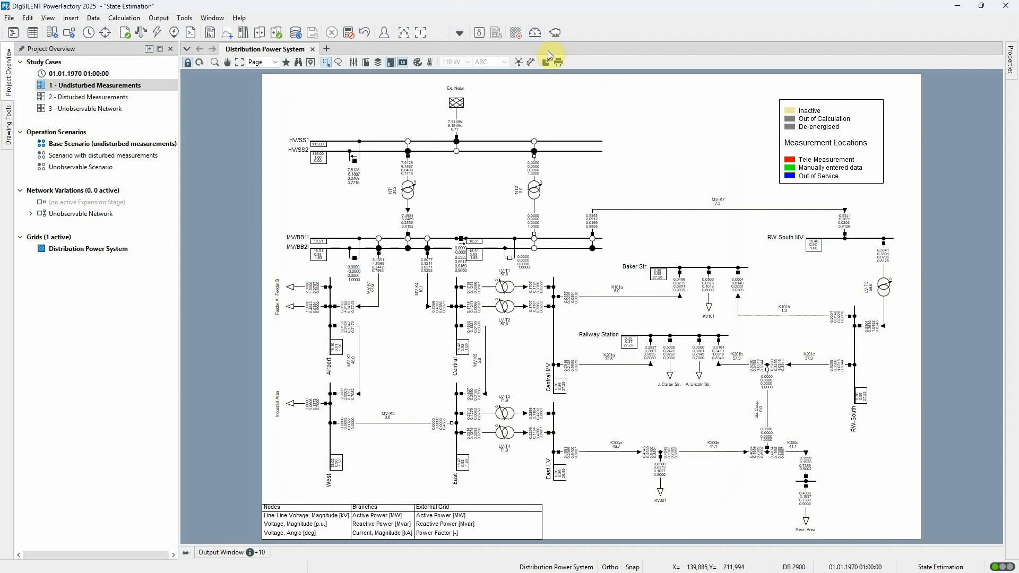
pyautogui.click(536, 32)
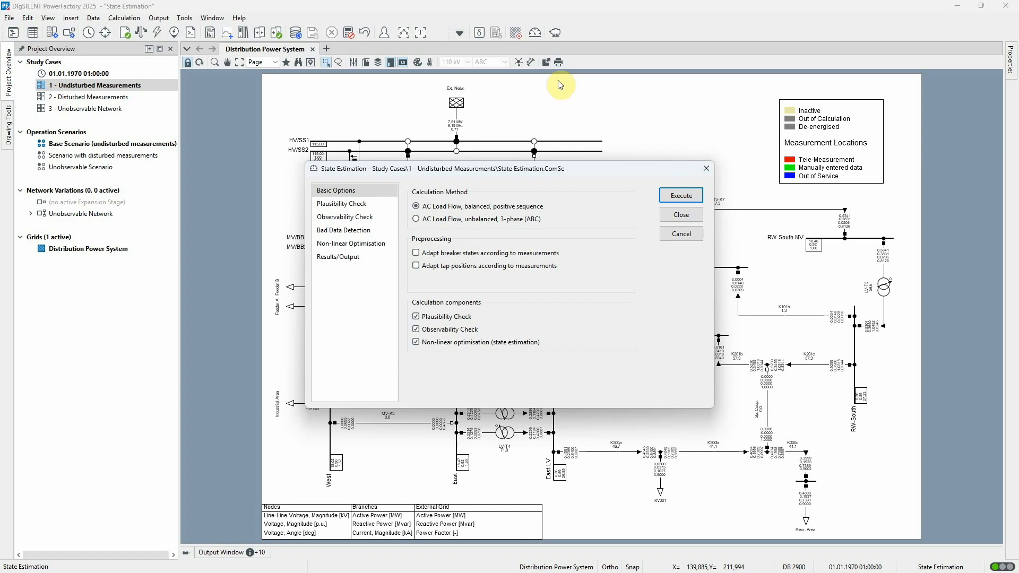
pyautogui.click(680, 196)
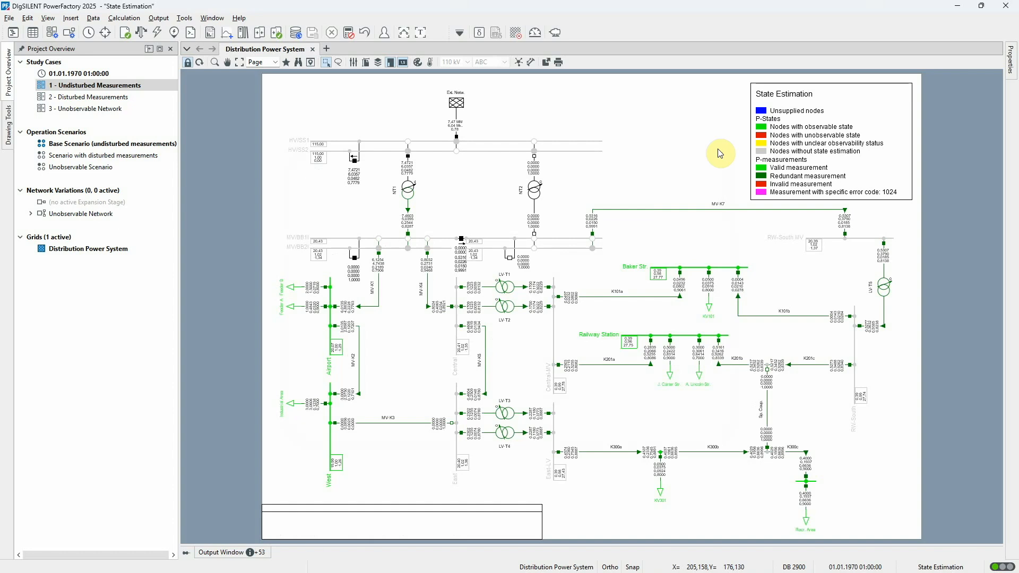
# Read the state estimation report in the enlarged output window for observability and bad data detection, and return to the diagram.
pyautogui.click(422, 38)
pyautogui.scroll(12, 434, 89)
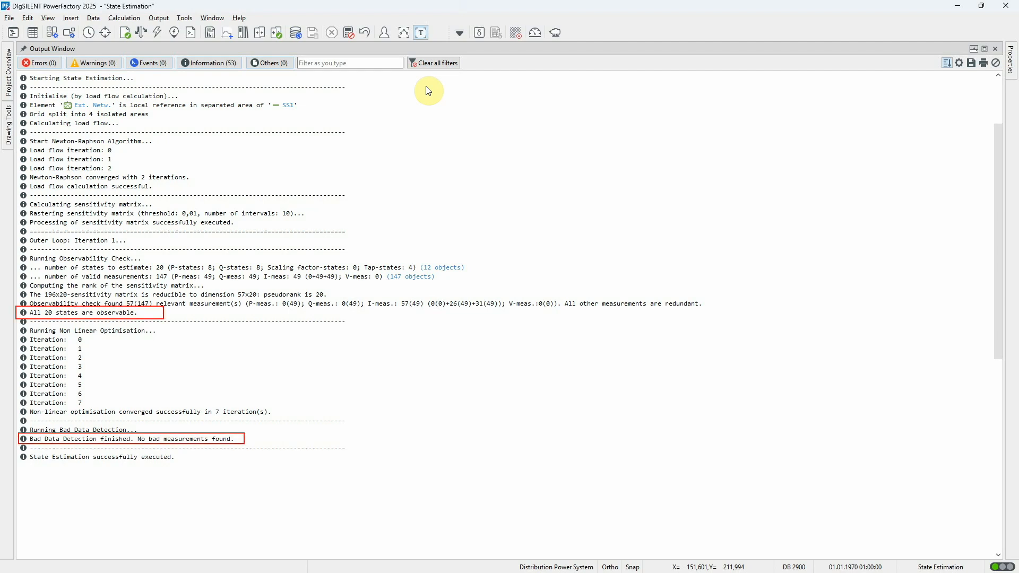
pyautogui.click(421, 33)
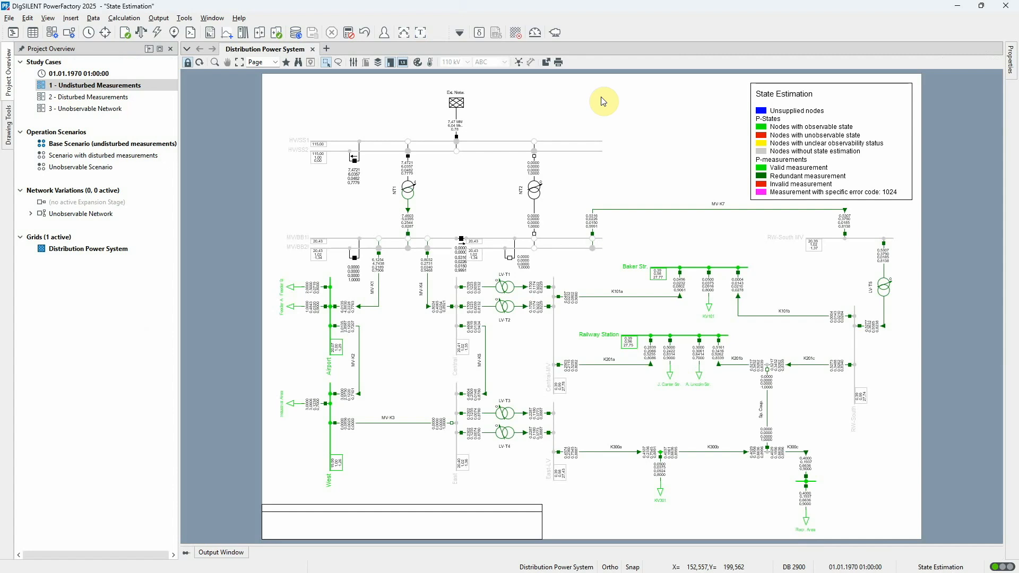
# Activate the study case "2 - Disturbed Measurements" and execute its state estimation after reviewing the plausibility check settings.
pyautogui.rightClick(146, 97)
pyautogui.click(172, 136)
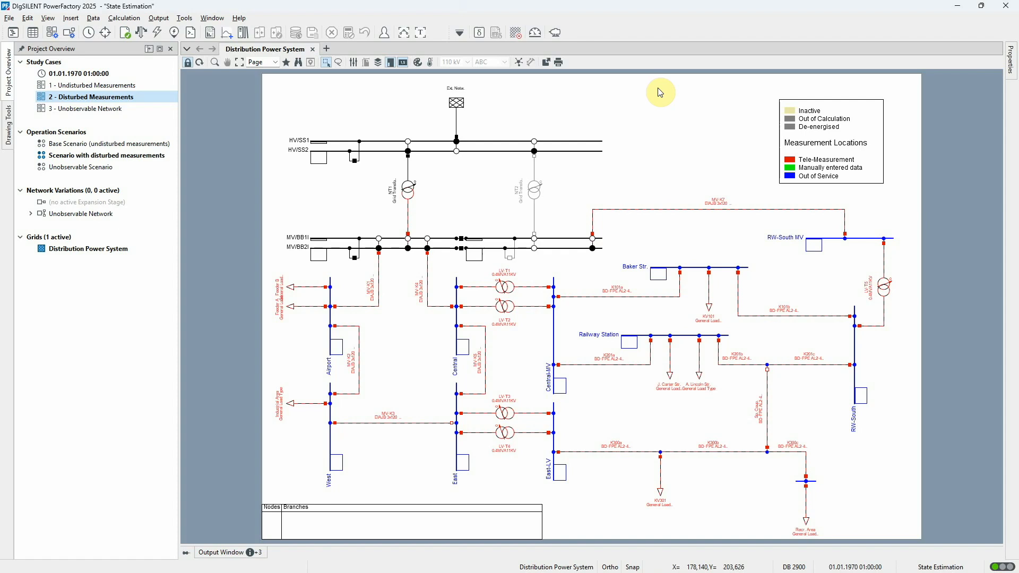
pyautogui.click(536, 34)
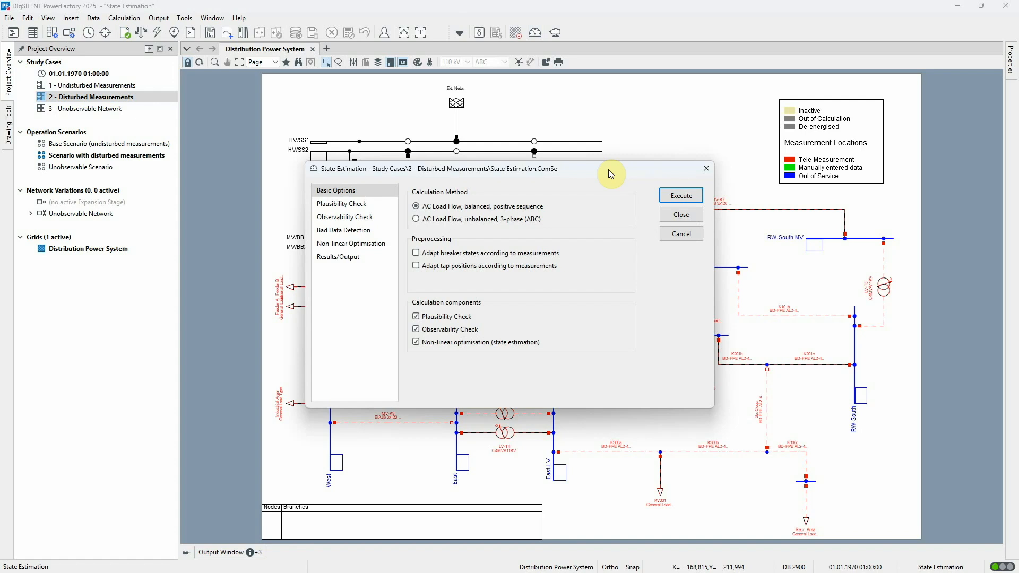
pyautogui.click(381, 205)
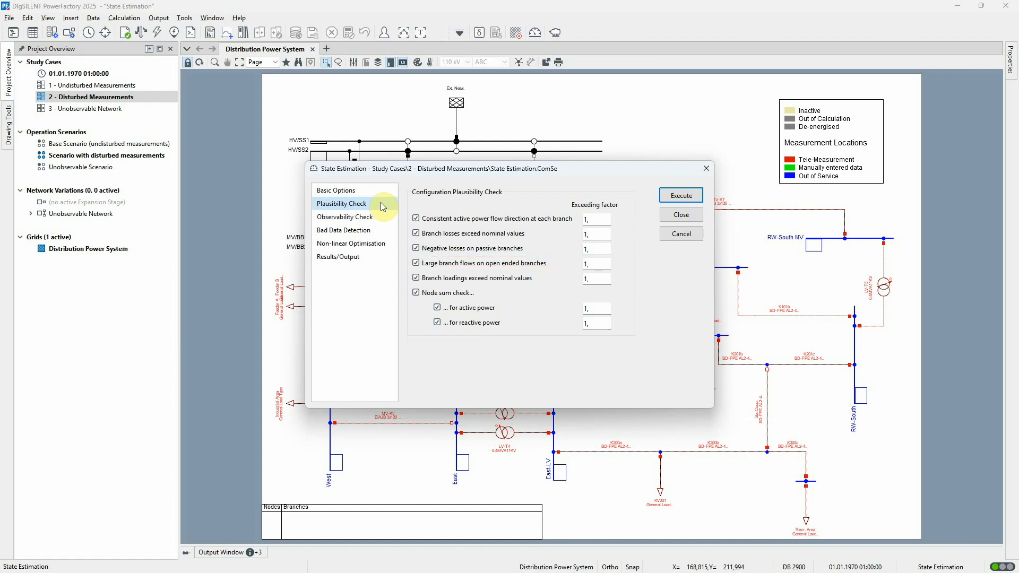
pyautogui.click(681, 196)
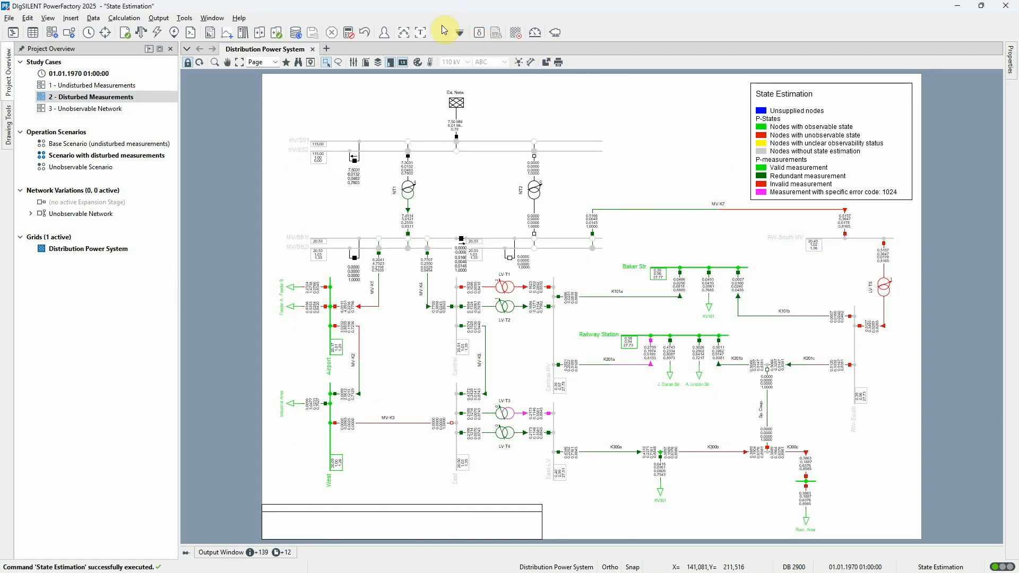
# Examine the plausibility check report and the measurement that failed the open-ended branch flow test, and return to the diagram.
pyautogui.click(422, 35)
pyautogui.scroll(8, 472, 111)
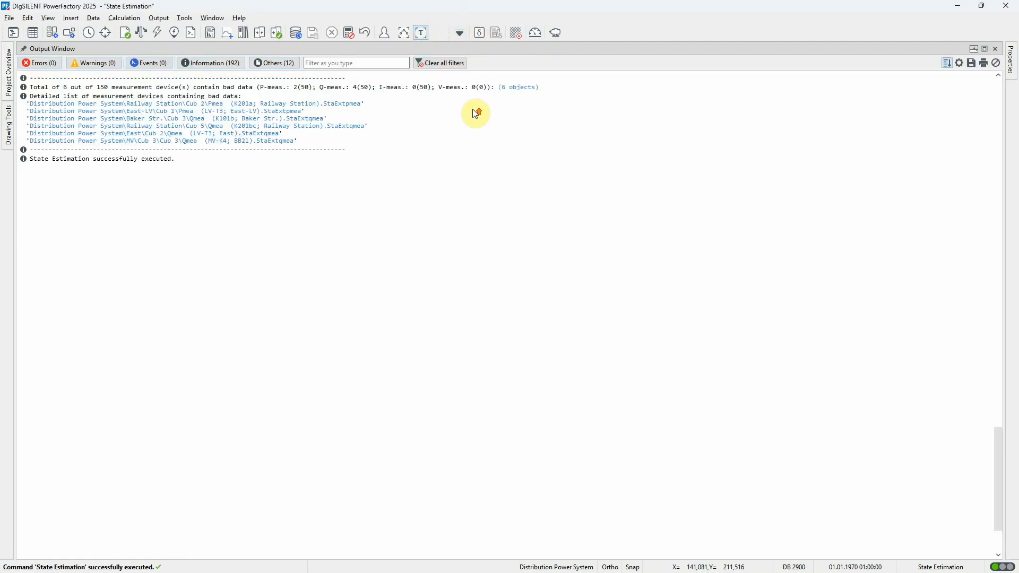
pyautogui.scroll(20, 473, 113)
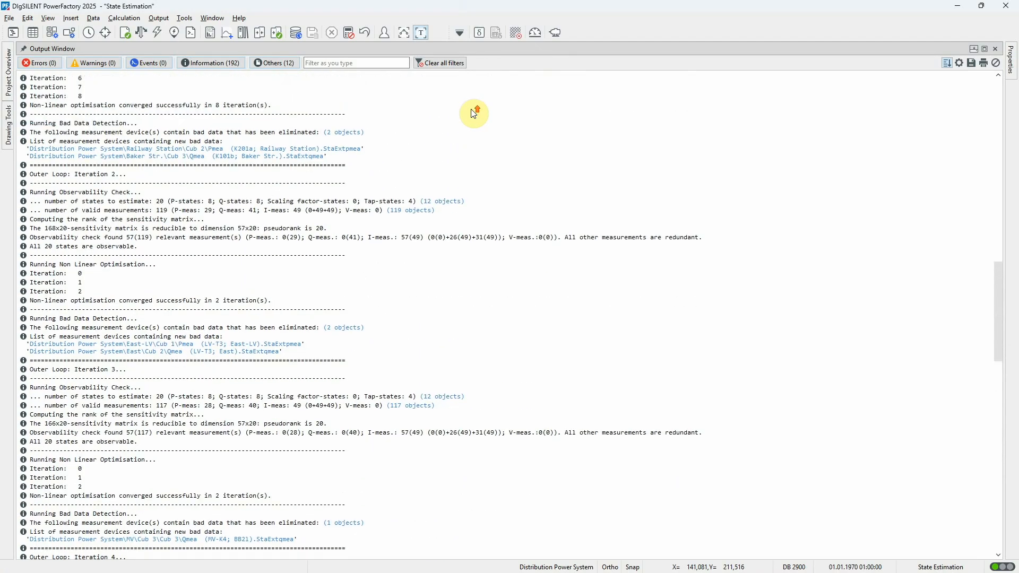
pyautogui.scroll(8, 474, 113)
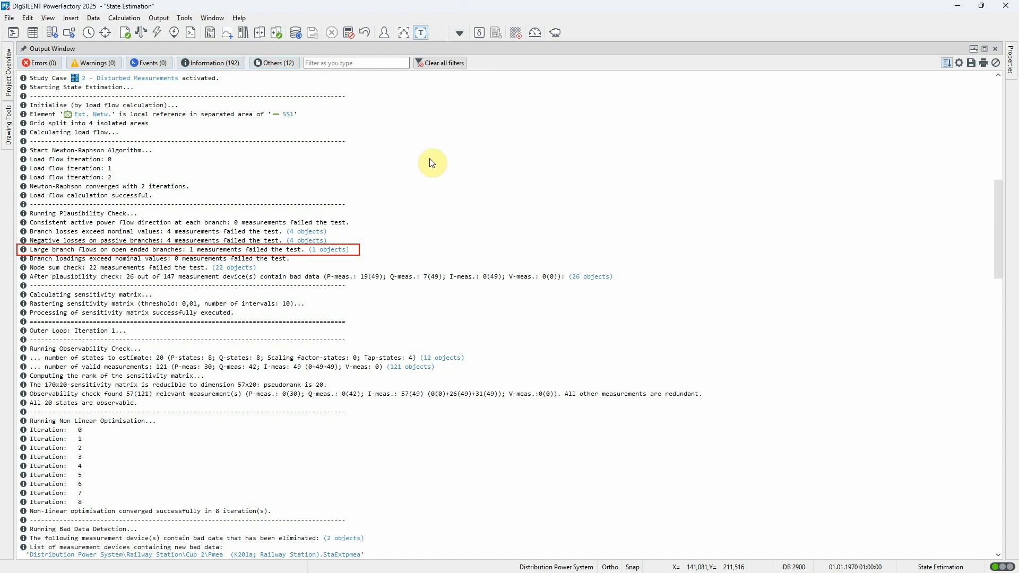
pyautogui.click(338, 250)
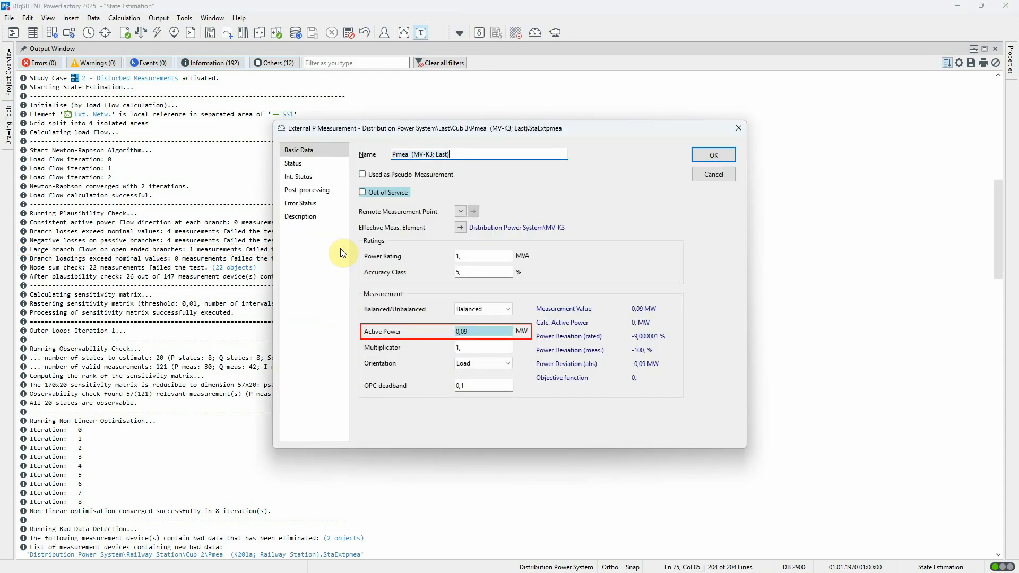
pyautogui.click(712, 174)
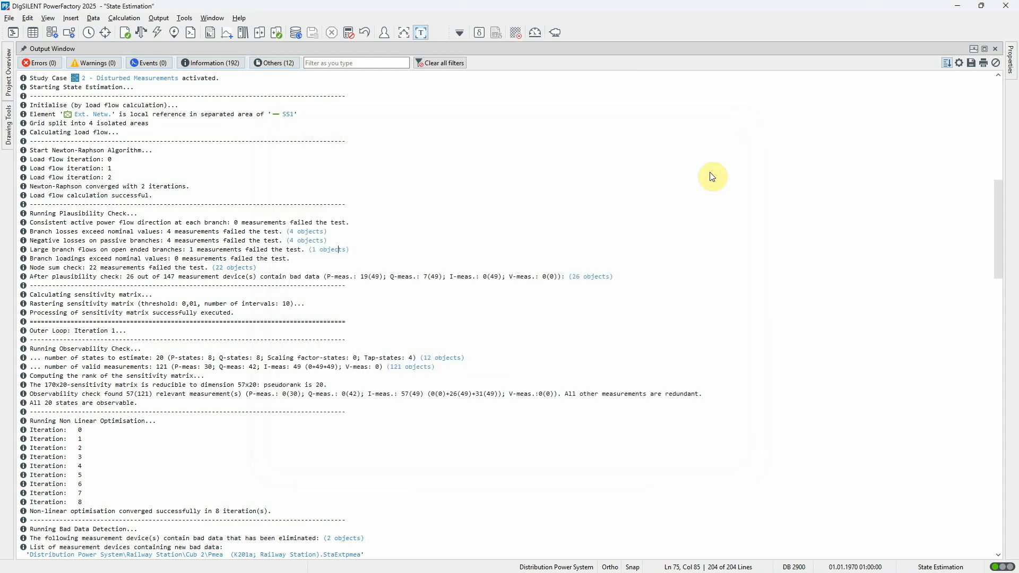
pyautogui.click(422, 32)
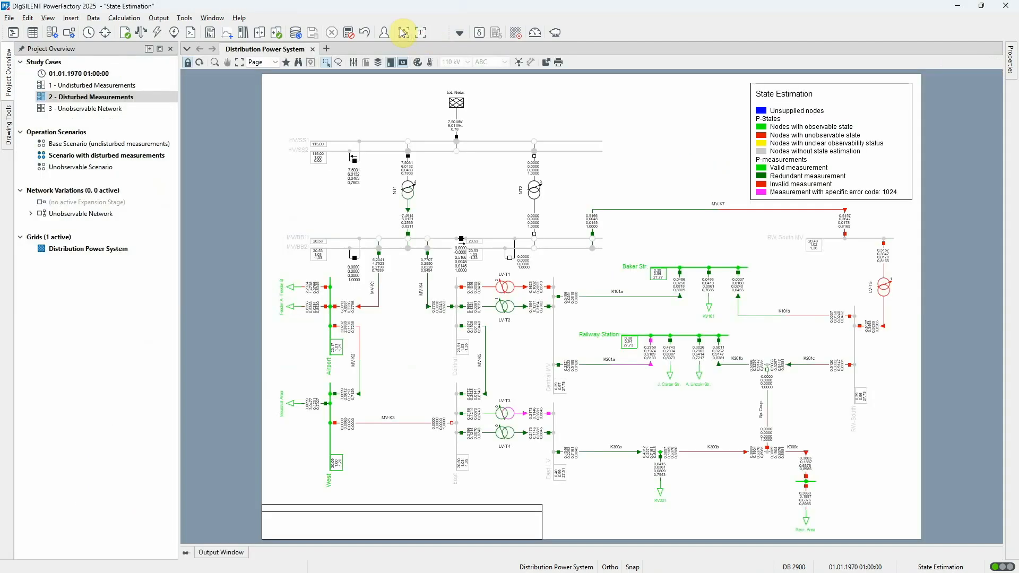
# Display the External P Measurement results in the Network Model Manager for the disturbed measurements study case.
pyautogui.click(34, 33)
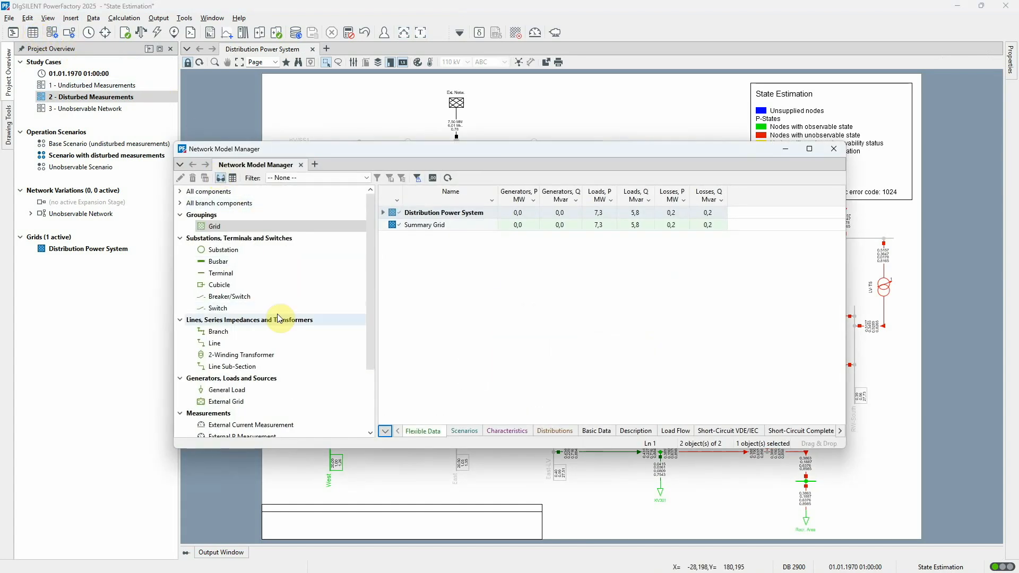
pyautogui.scroll(-3, 269, 347)
pyautogui.click(273, 355)
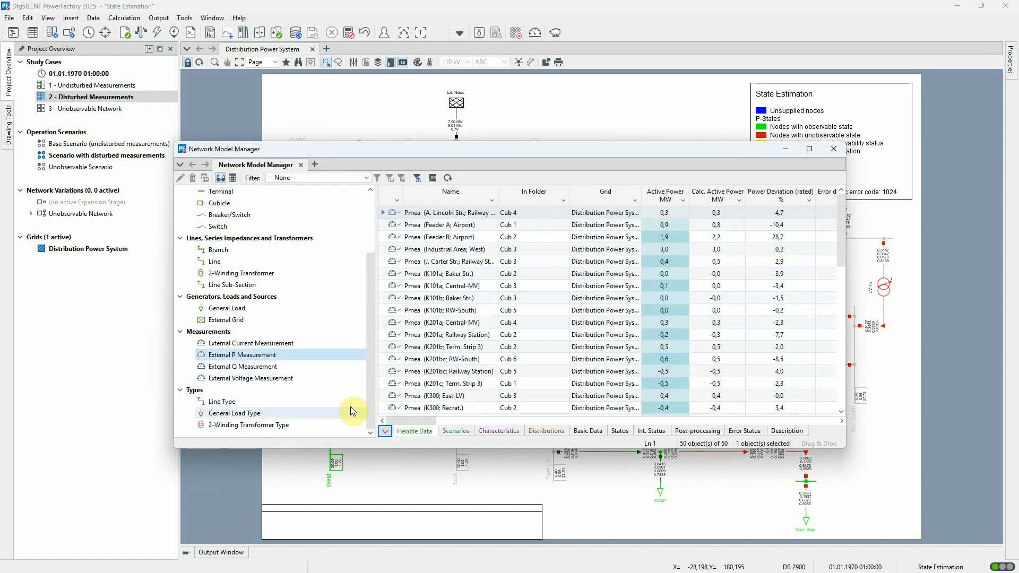
# Display the Error Status data of the External P Measurements in the Network Model Manager and maximize its window.
pyautogui.click(381, 434)
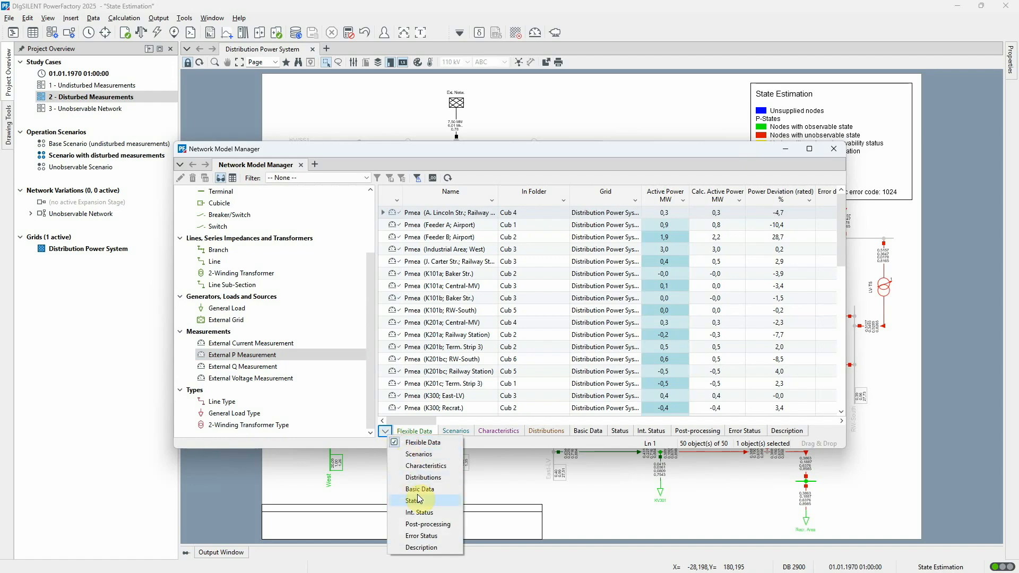
pyautogui.click(425, 536)
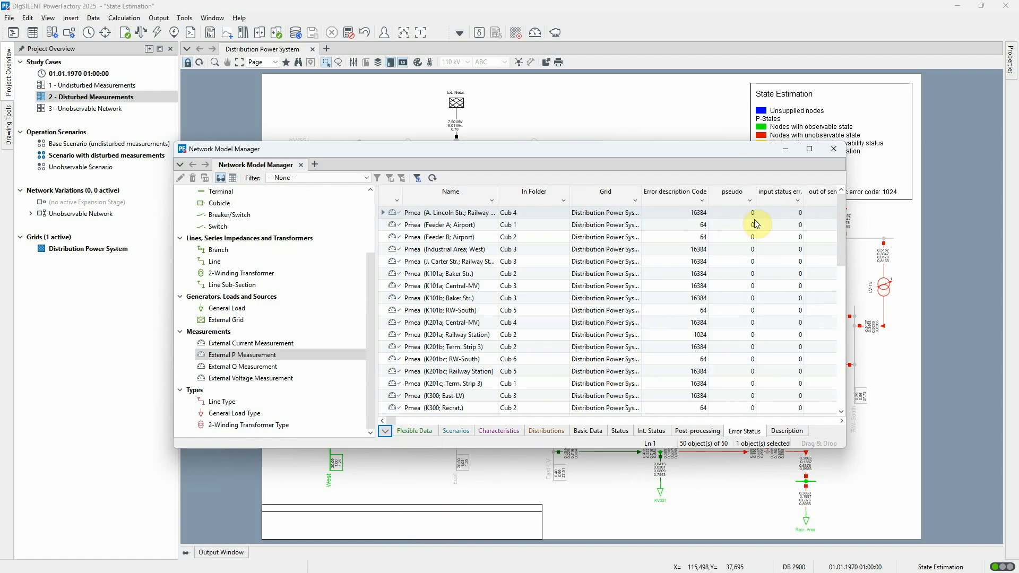
pyautogui.click(808, 149)
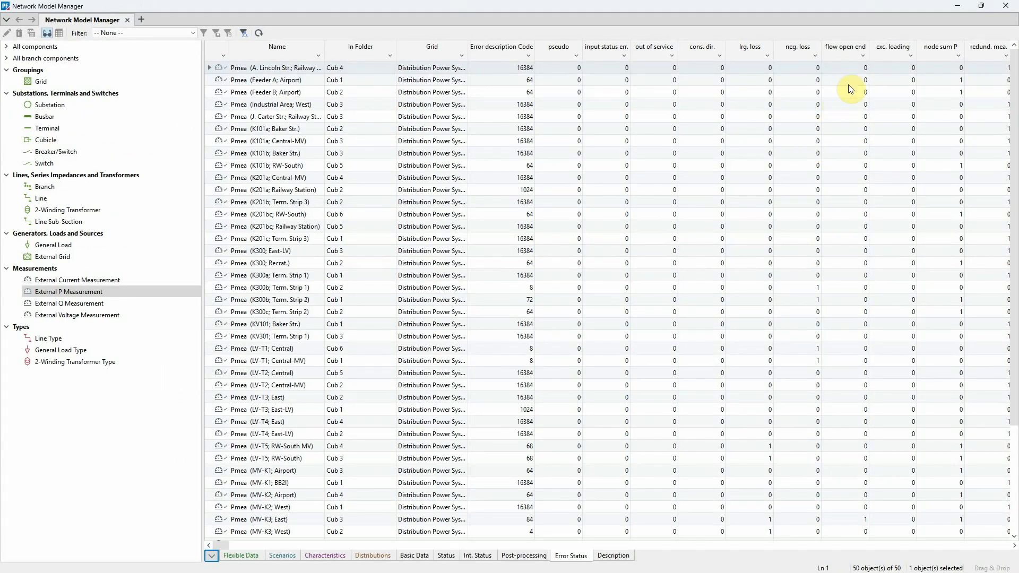
# Filter the P measurements to those with a "flow open end" value of 1 and locate the MV-K3 East measurement in the diagram.
pyautogui.click(862, 56)
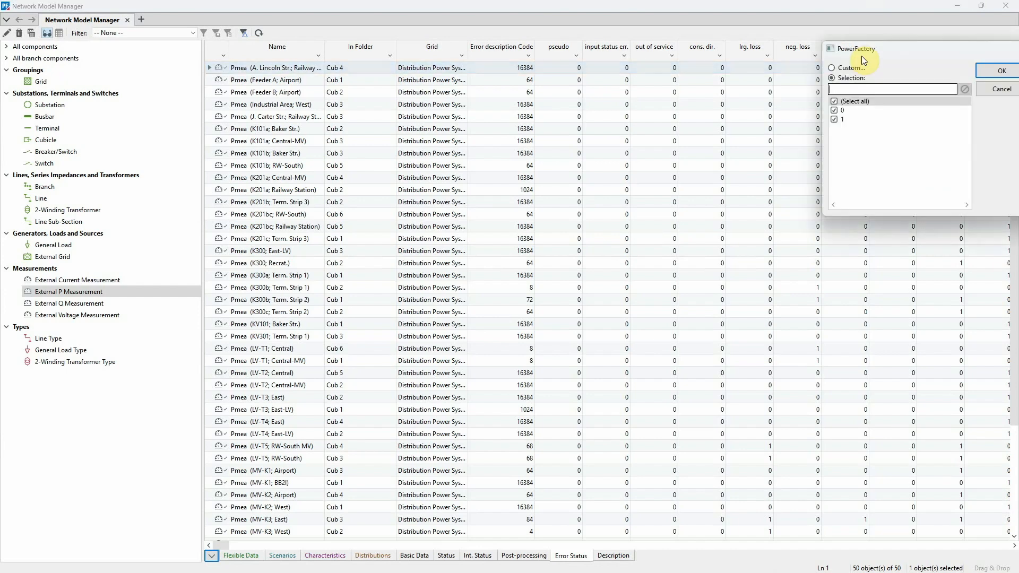
pyautogui.click(834, 110)
pyautogui.click(997, 71)
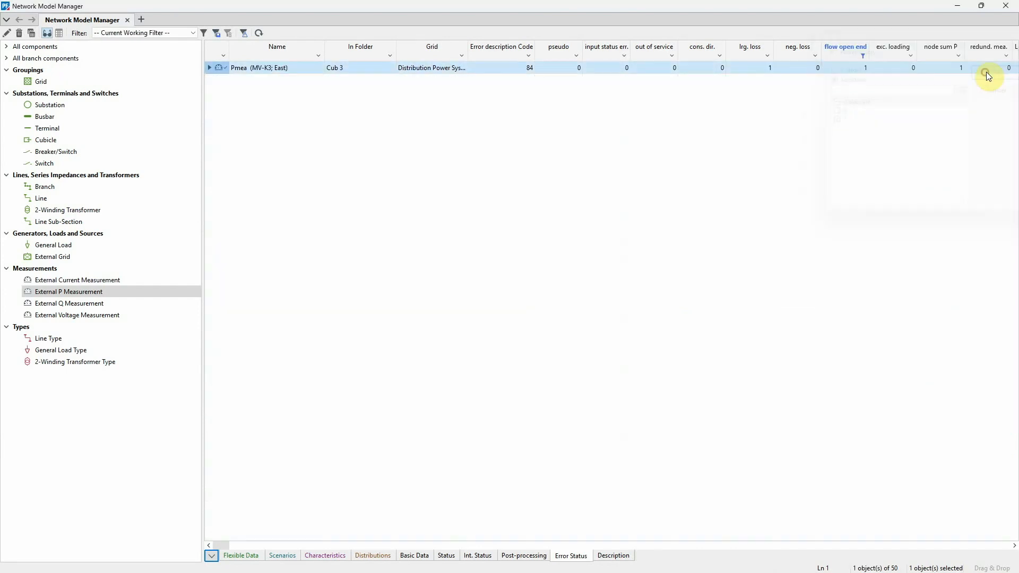
pyautogui.rightClick(219, 69)
pyautogui.click(243, 119)
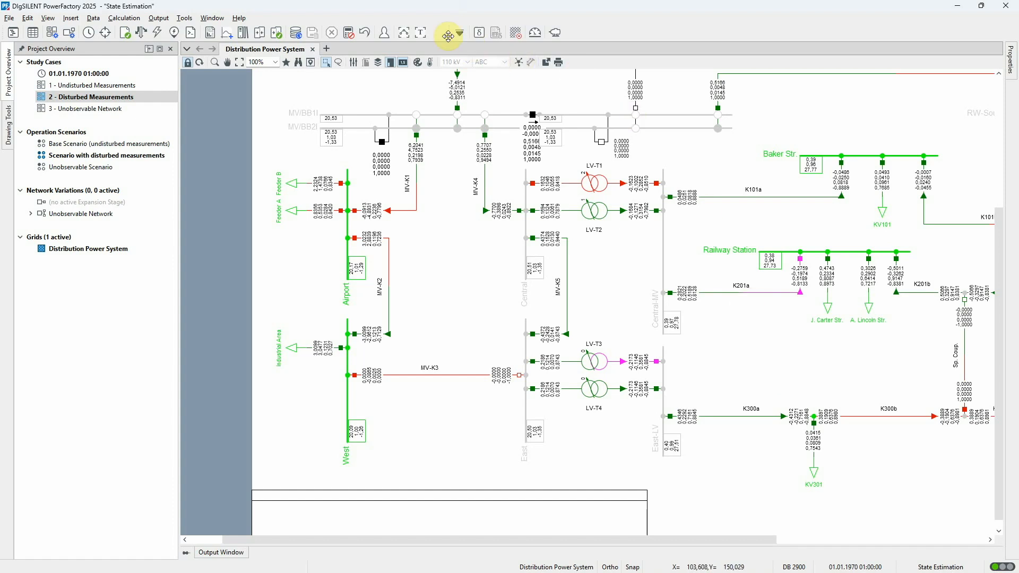
# Read the observability check and bad data detection iterations in the enlarged output window through to the end, and return to the diagram.
pyautogui.click(422, 35)
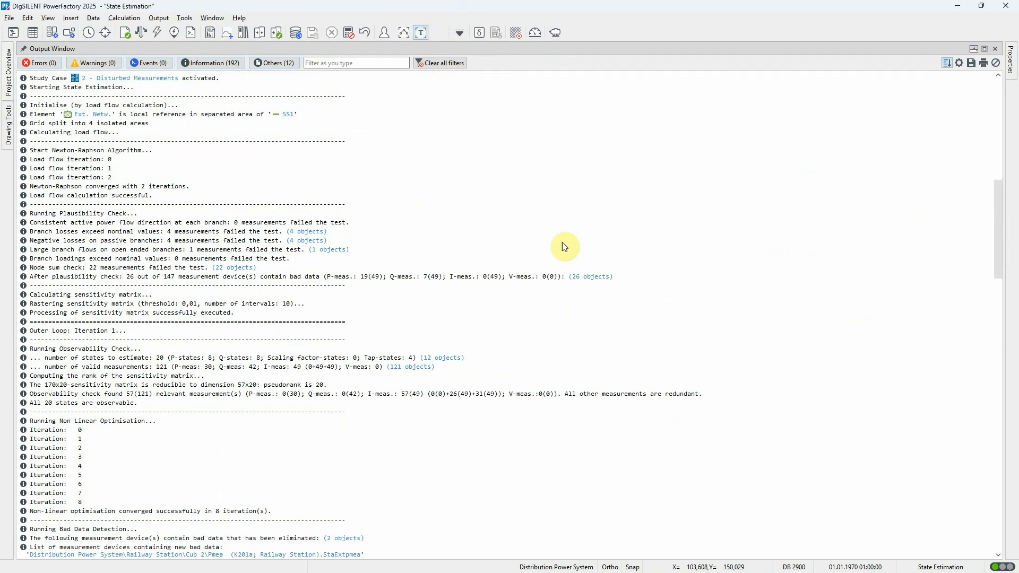
pyautogui.scroll(-15, 666, 240)
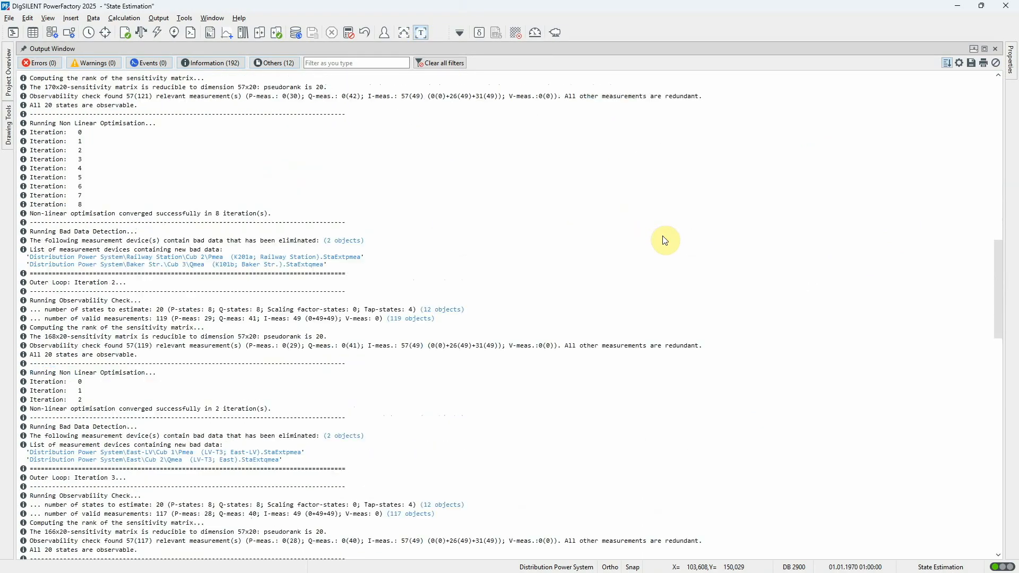
pyautogui.scroll(-15, 666, 240)
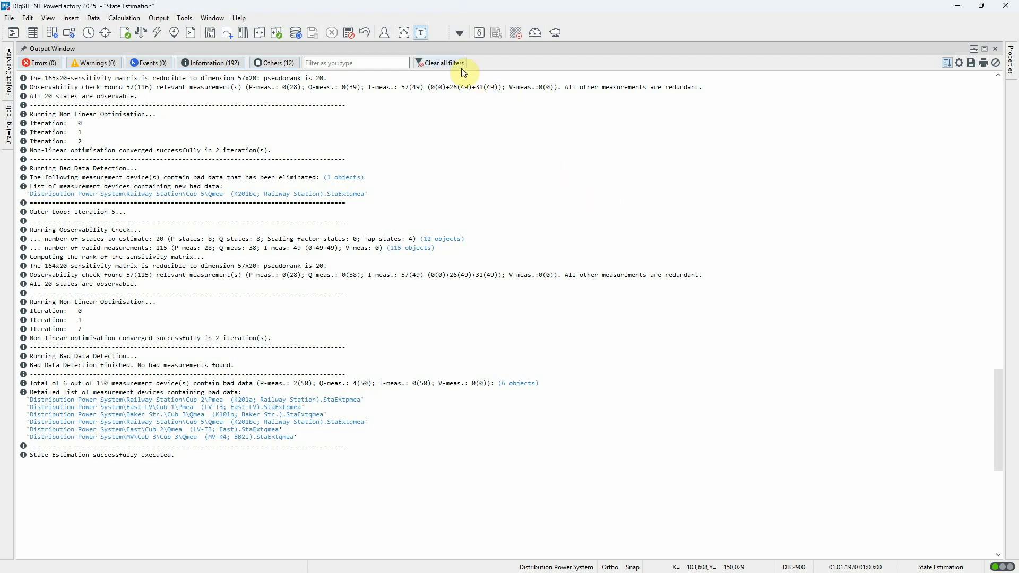
pyautogui.click(422, 35)
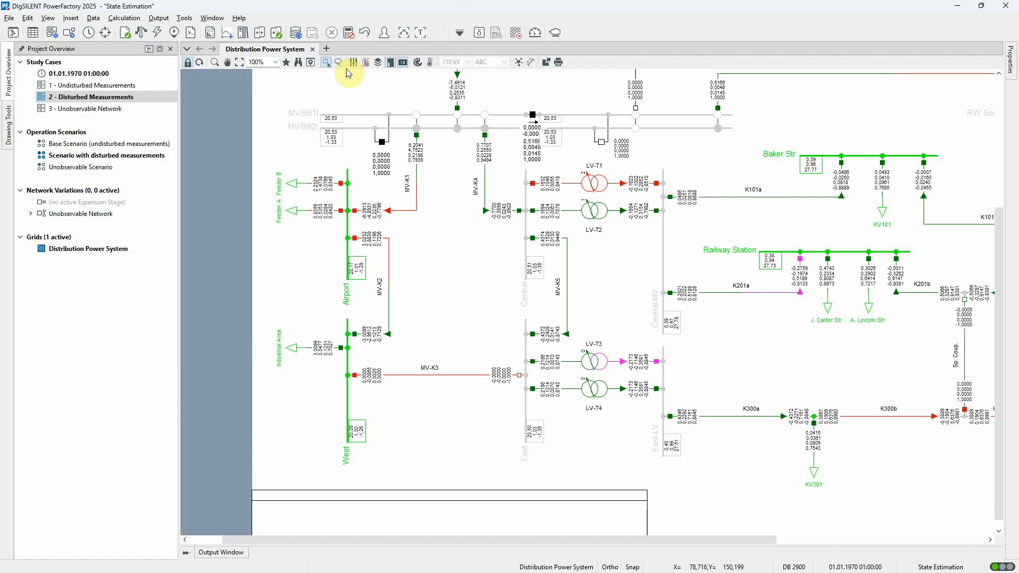
# Show the whole diagram page and review the Update Database options for the estimated results without executing the update.
pyautogui.click(239, 63)
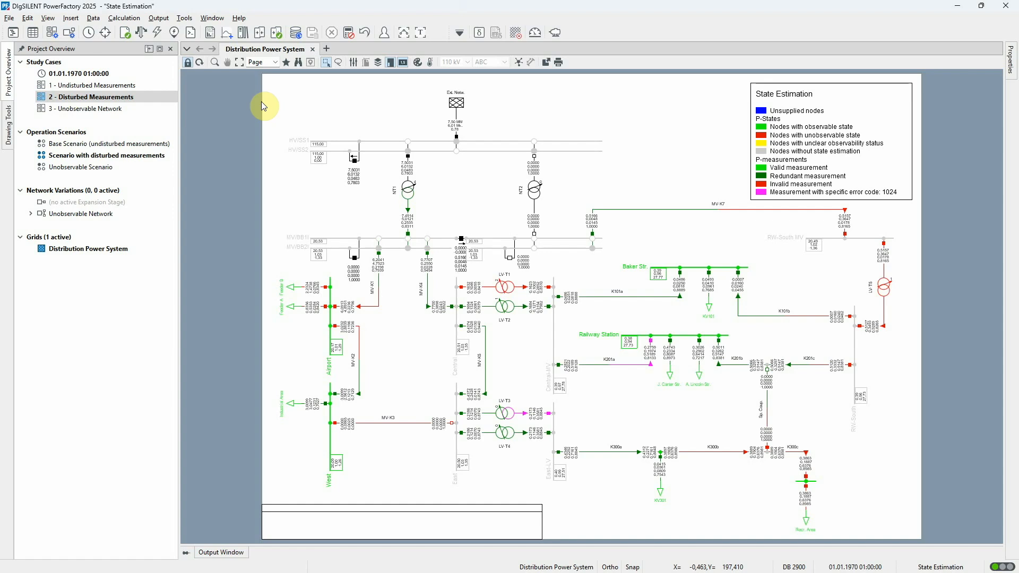
pyautogui.click(296, 33)
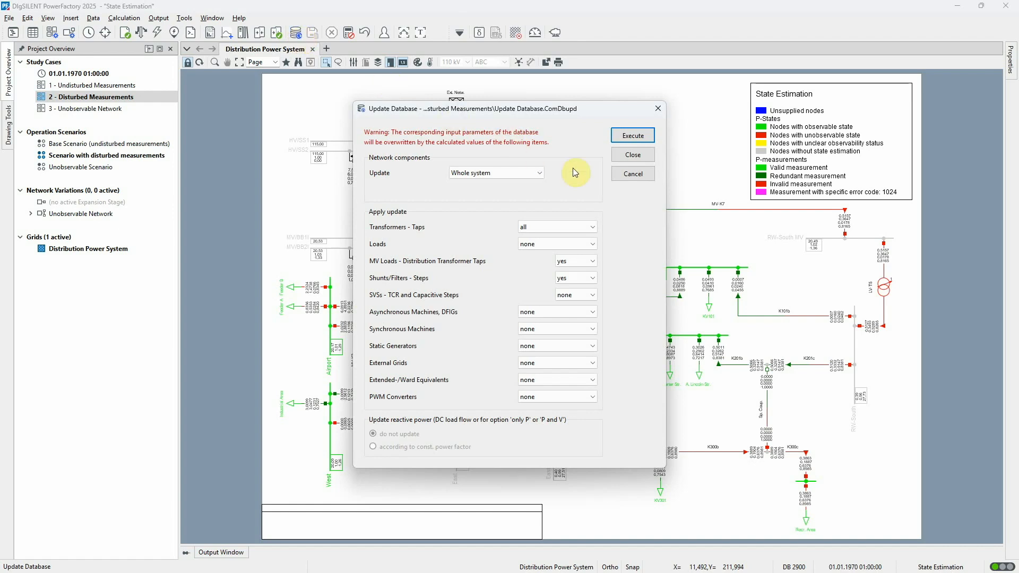
pyautogui.click(628, 177)
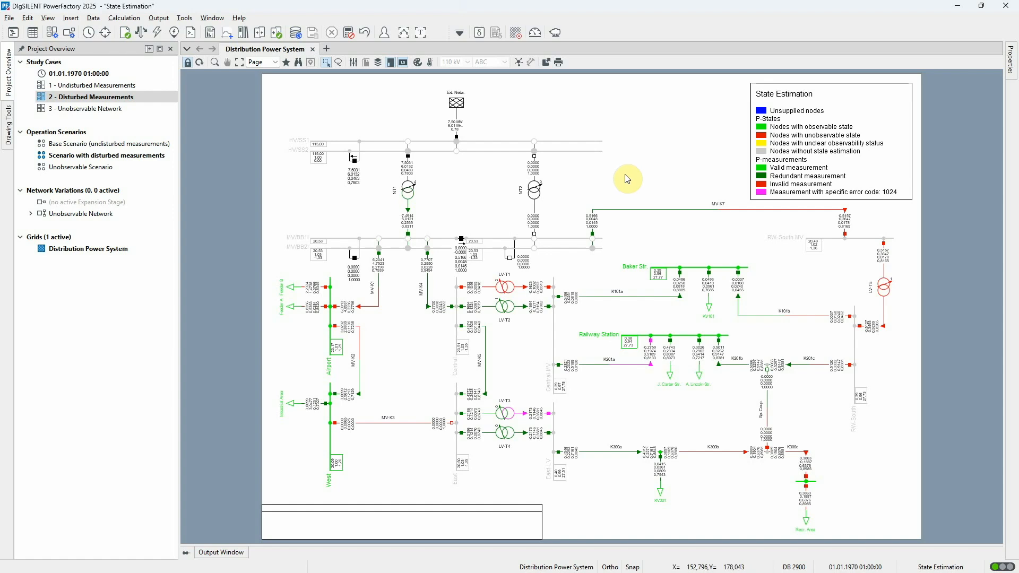
# Activate the study case "3 - Unobservable Network" and execute its state estimation.
pyautogui.rightClick(133, 110)
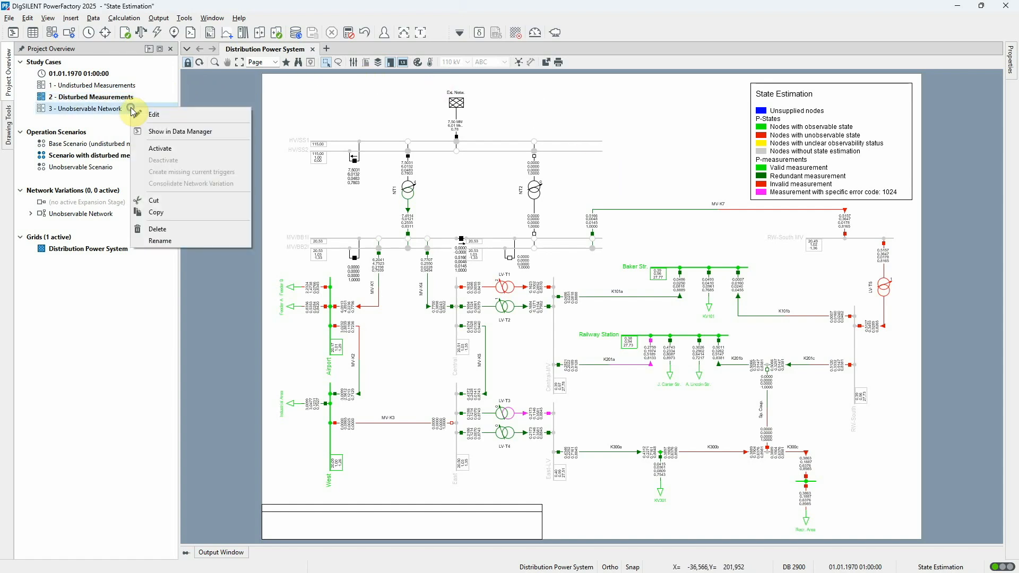
pyautogui.click(159, 149)
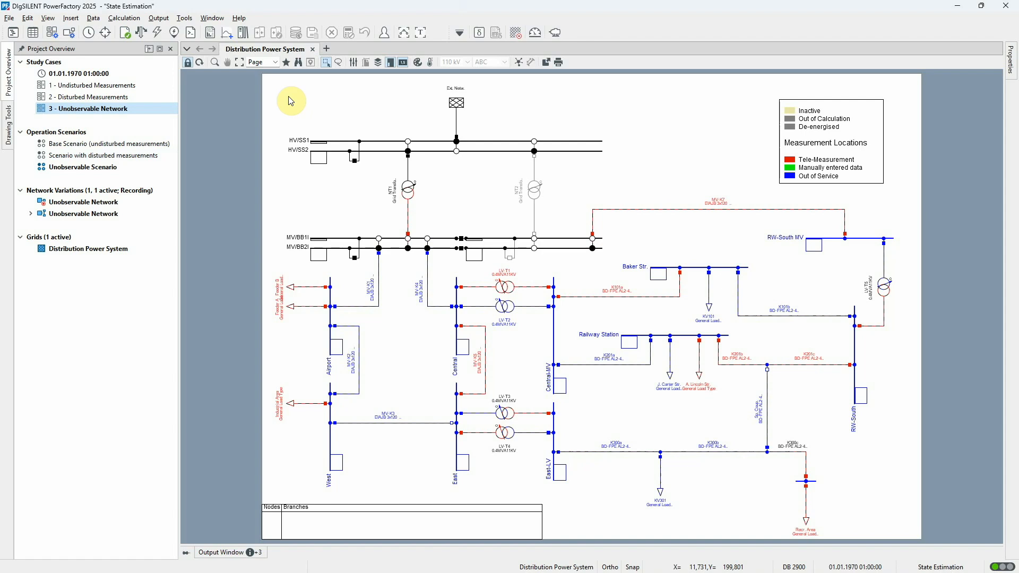
pyautogui.click(534, 34)
pyautogui.click(673, 198)
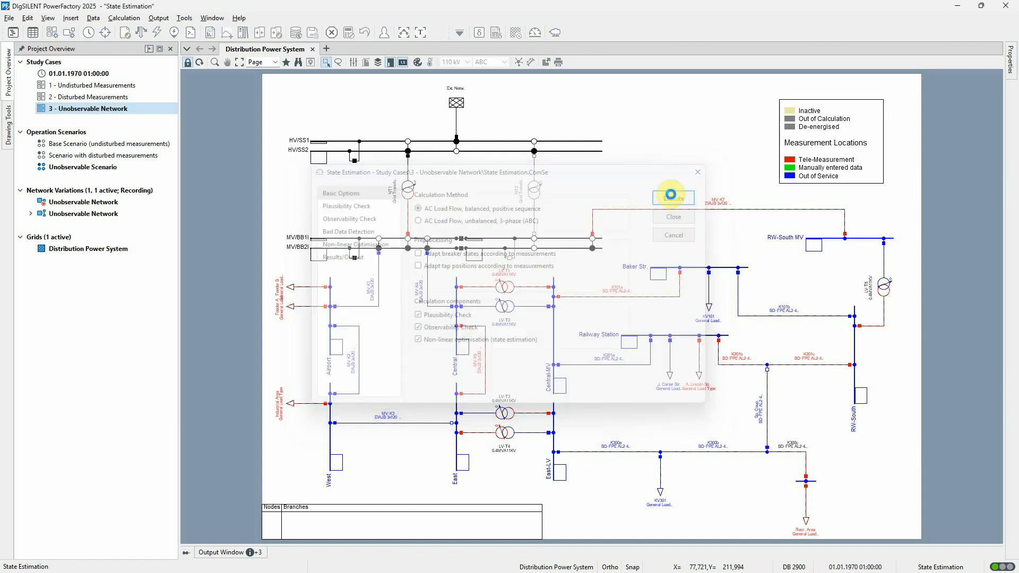
# Examine the state estimation report of the unobservable network in the enlarged output window.
pyautogui.click(420, 38)
pyautogui.scroll(10, 473, 109)
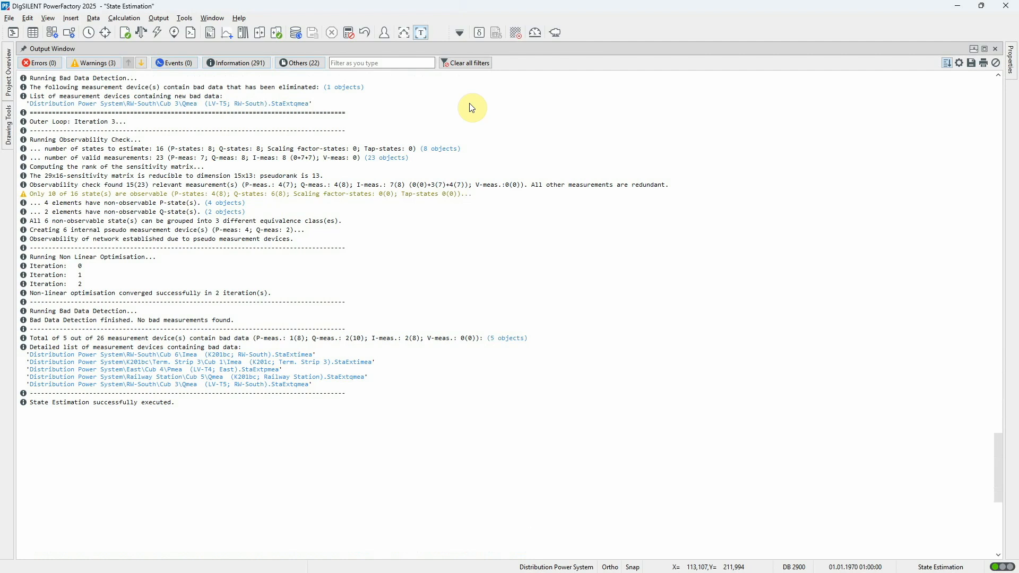